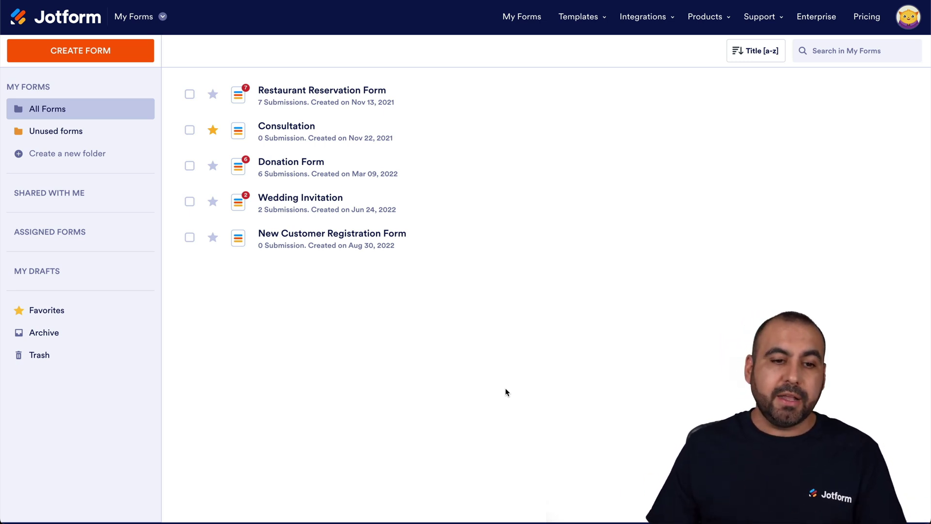
Step: Create a new blank Classic Form from scratch
click(74, 58)
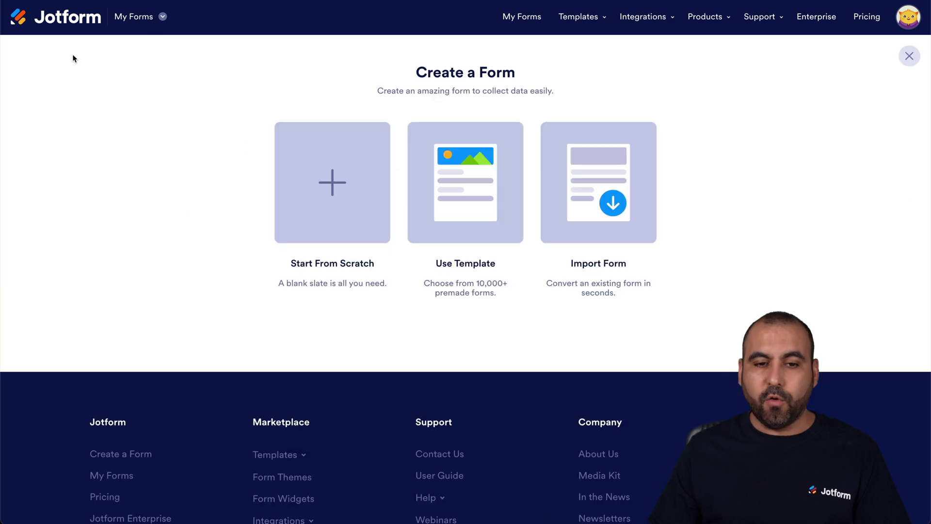
click(337, 240)
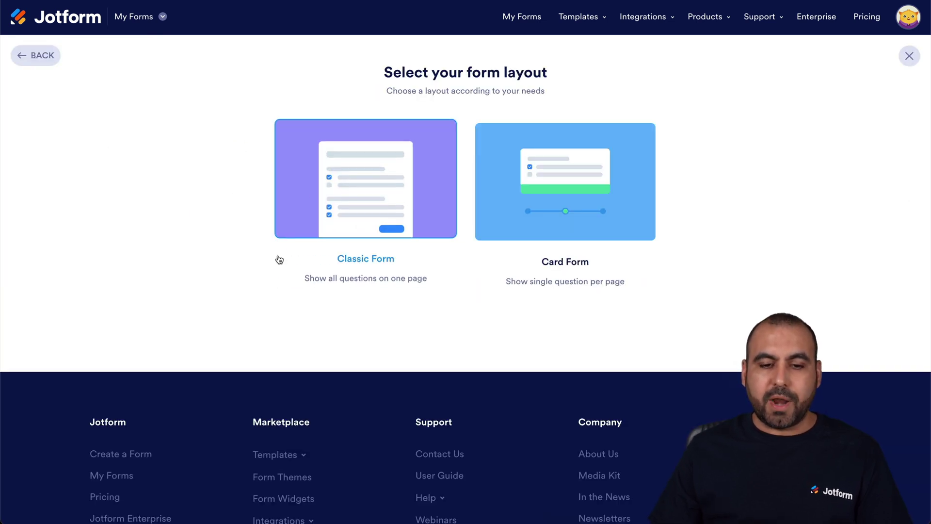
click(343, 157)
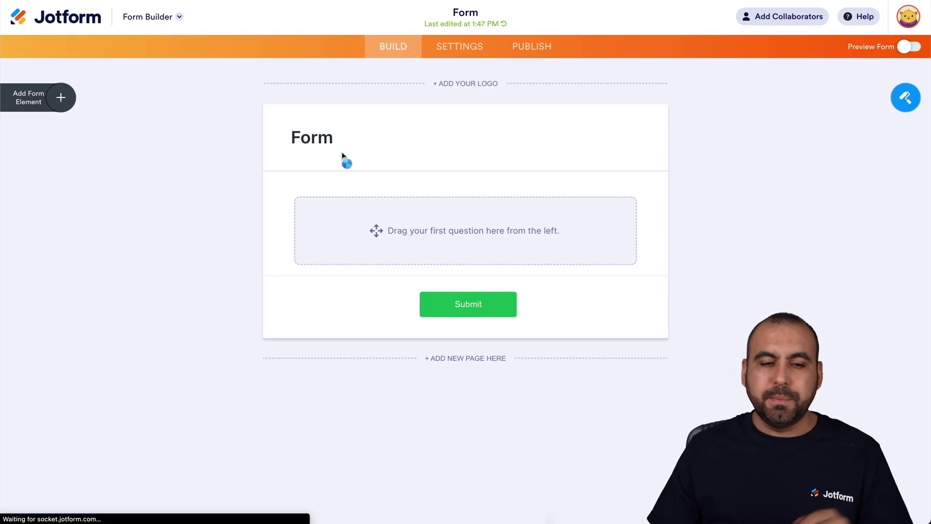
Step: Add Full Name and Email fields to the form, then bring up its settings
click(53, 97)
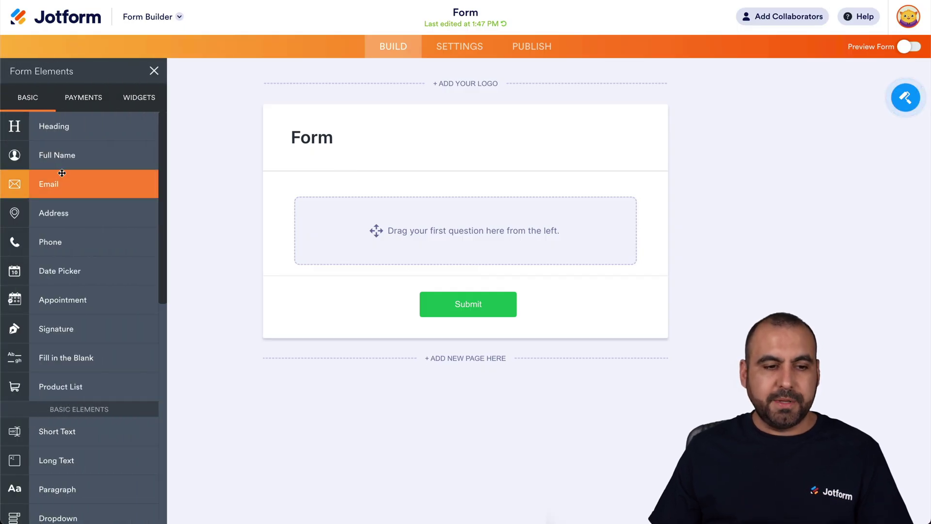
click(84, 155)
click(49, 184)
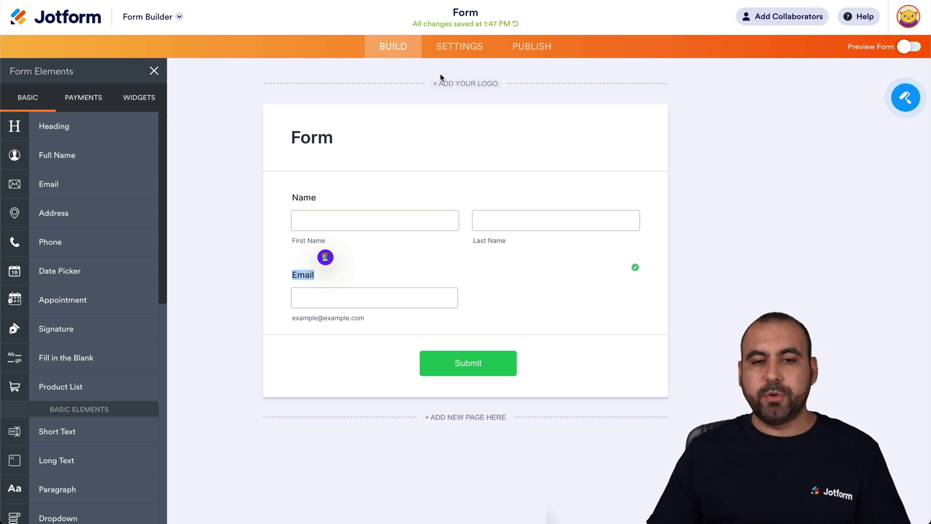
click(453, 57)
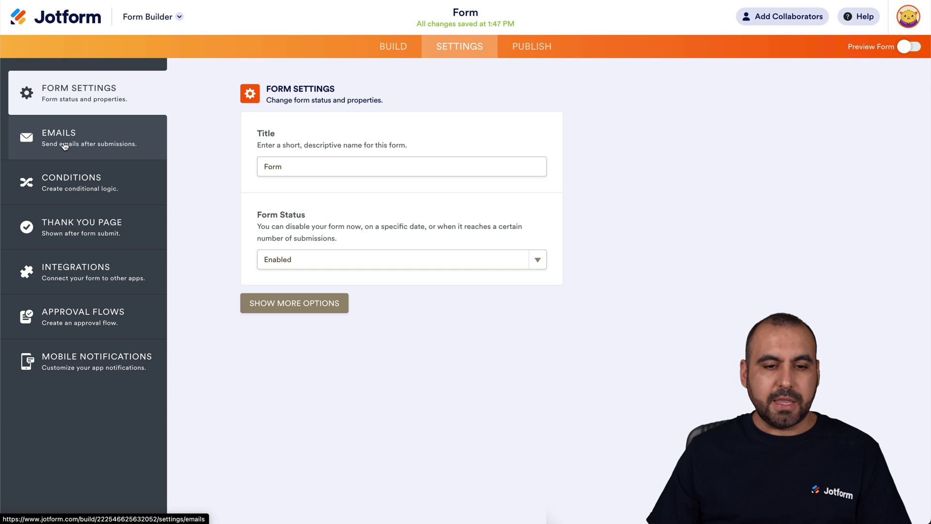
Step: Show the form's Emails settings listing Notification 1 and Autoresponder 1
click(64, 146)
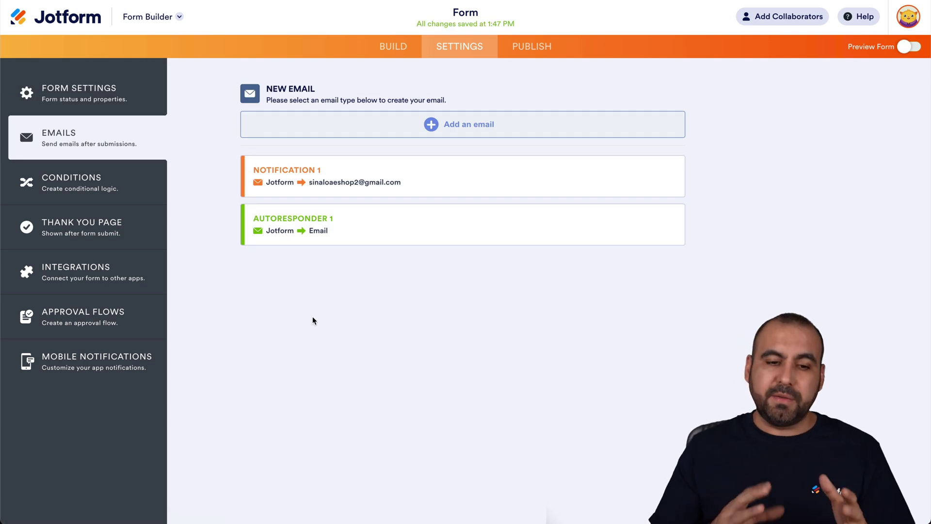
mouse_move(289, 174)
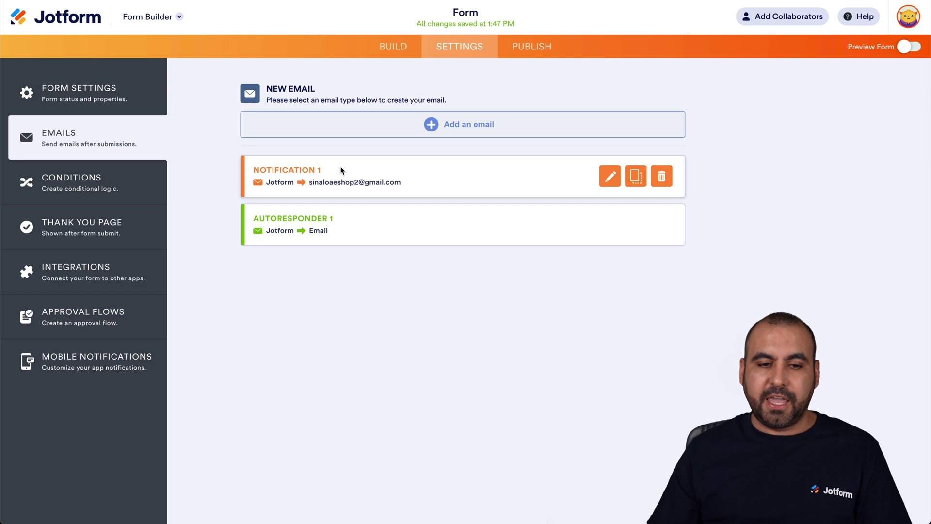
Step: In Notification 1, delete the 'You can {edit_submission}…' line from the email content
click(609, 177)
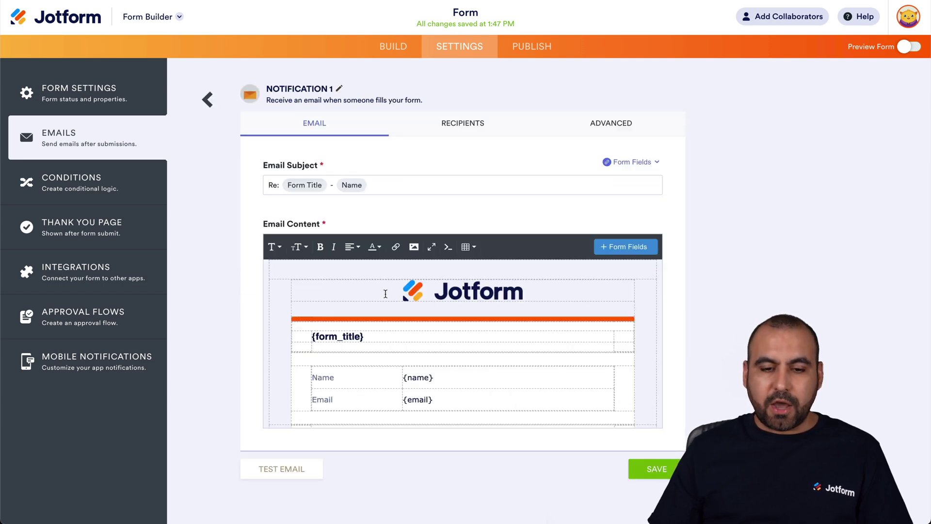
scroll(385, 294, down, 2)
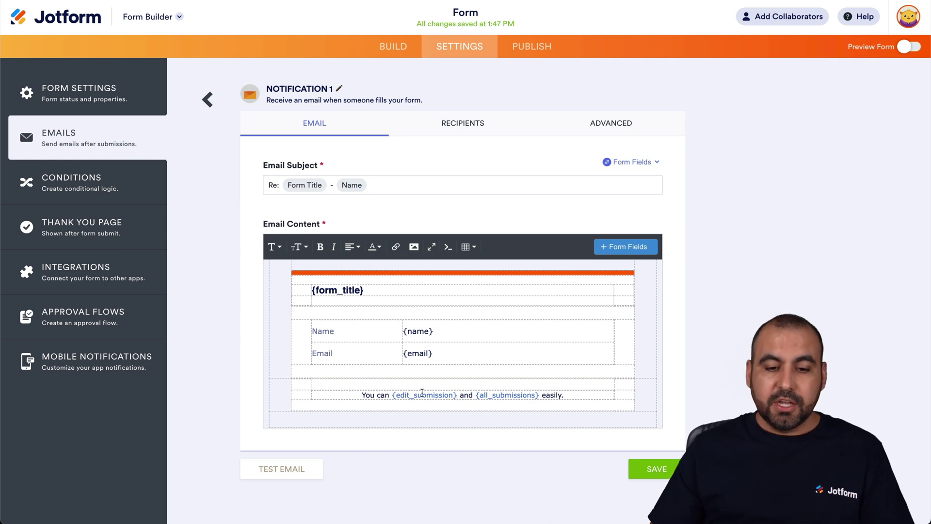
drag(362, 395, 568, 395)
key(BackSpace)
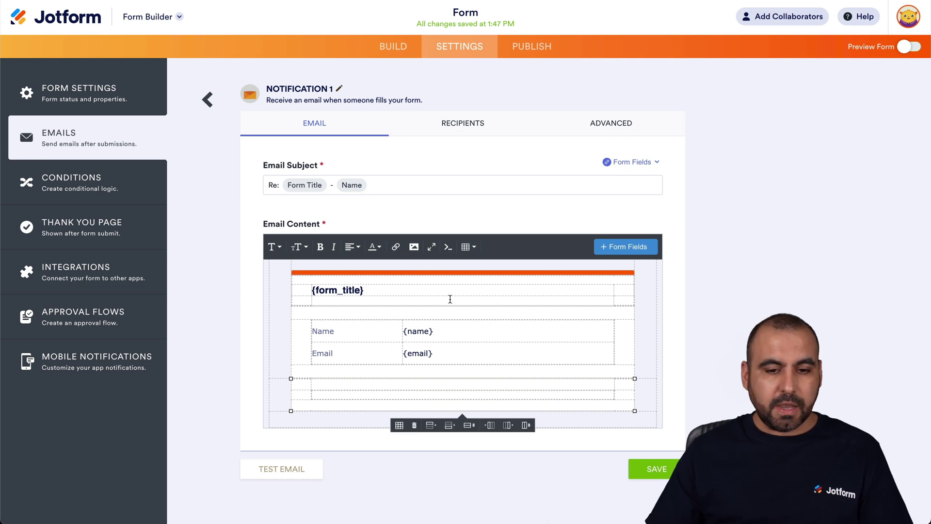
click(396, 247)
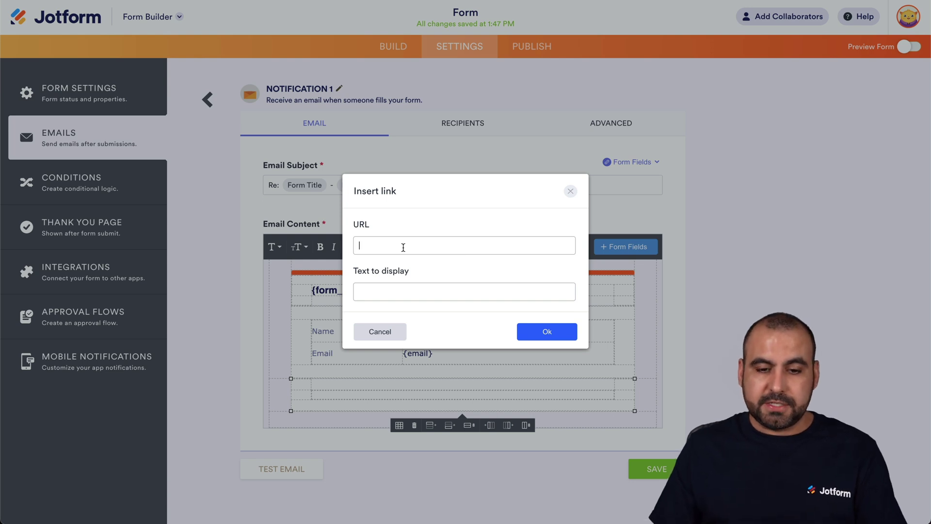
text(https://www.jotform.com/edit/{id})
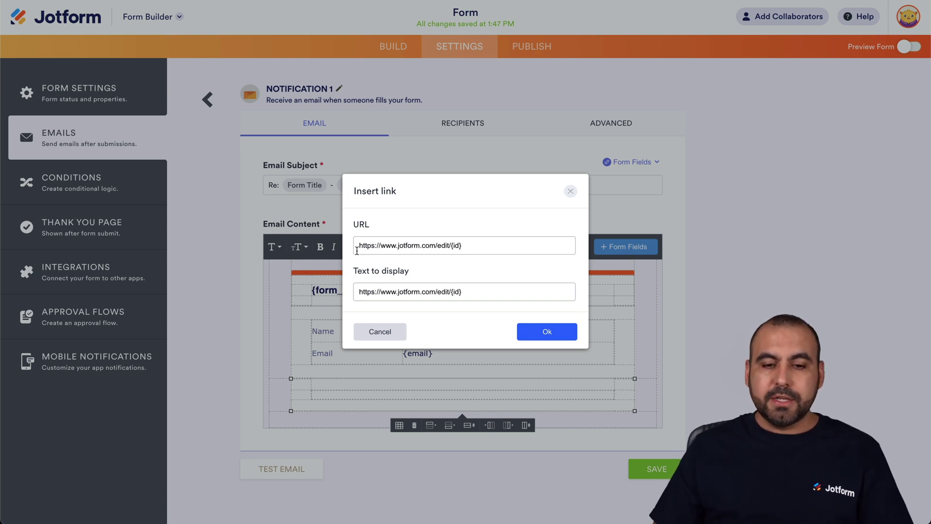
click(452, 246)
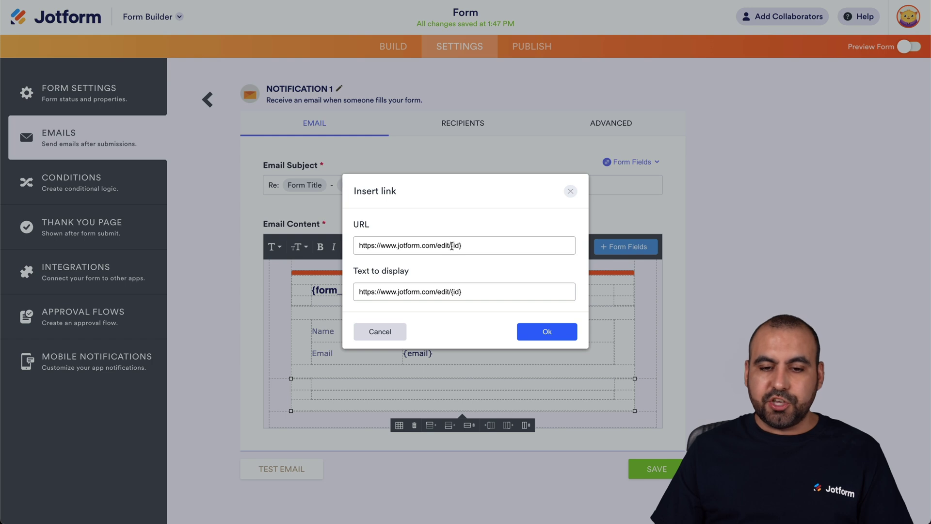
shift+click(475, 247)
click(476, 246)
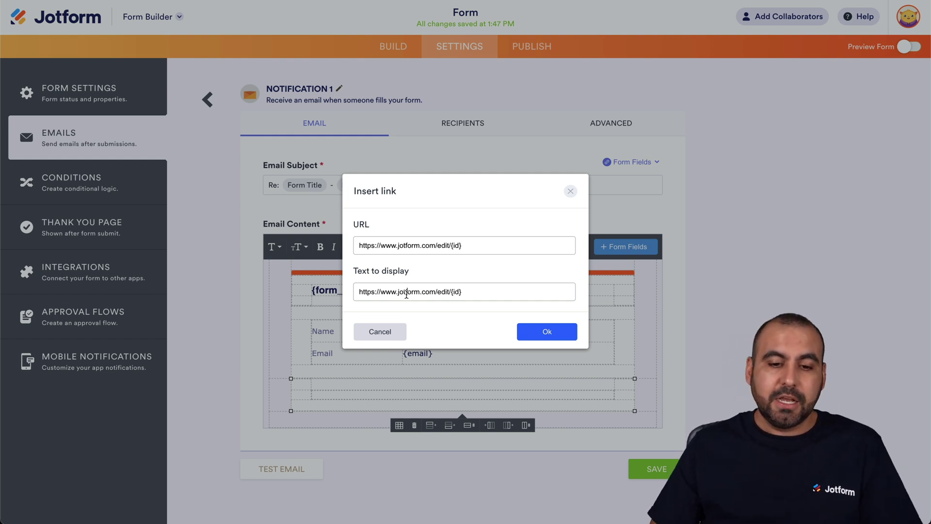
triple_click(407, 294)
key(ctrl+c)
key(BackSpace)
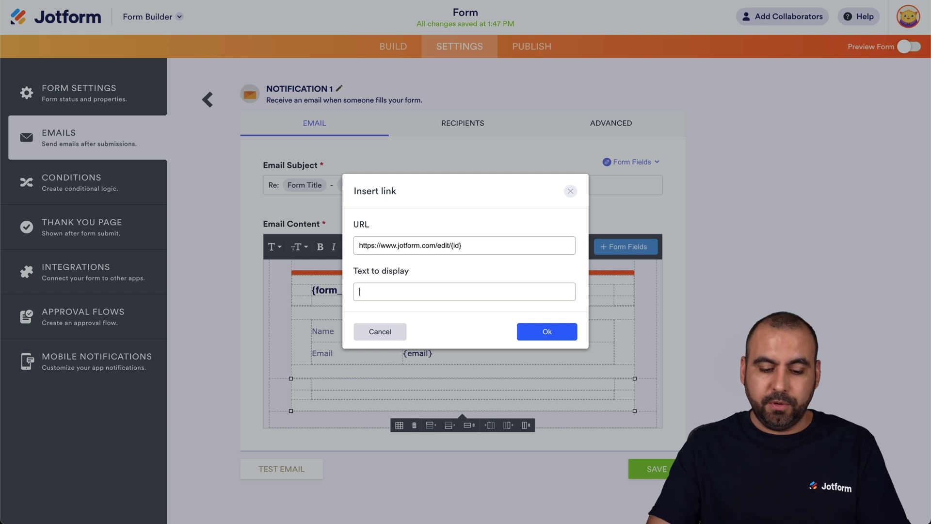
text(Update form)
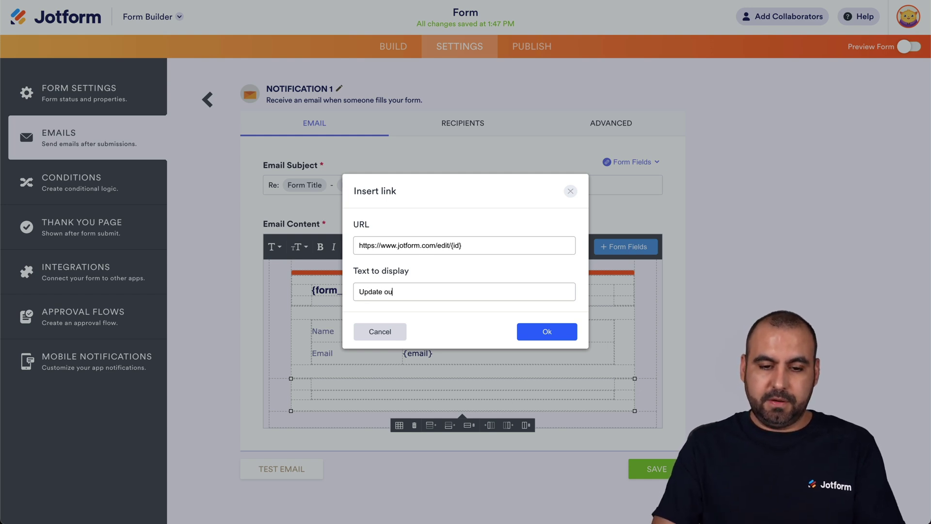
text( submission)
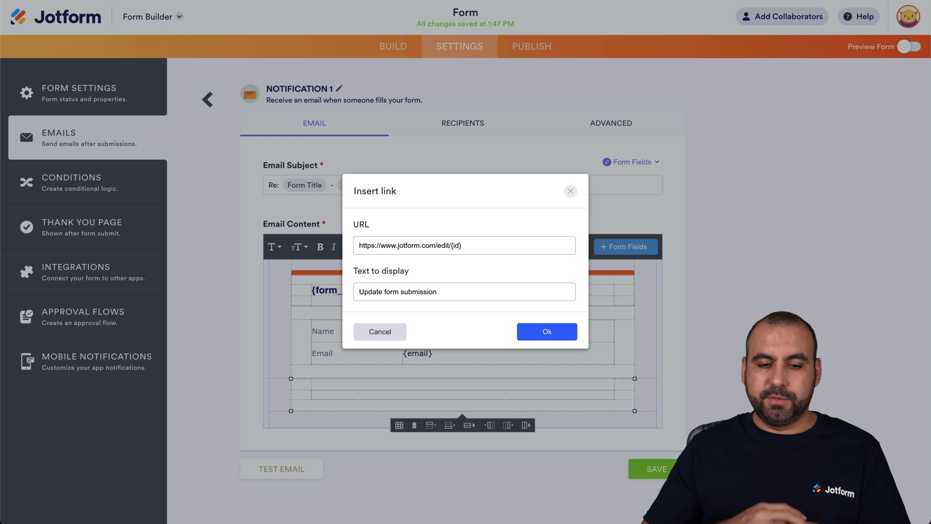
click(535, 332)
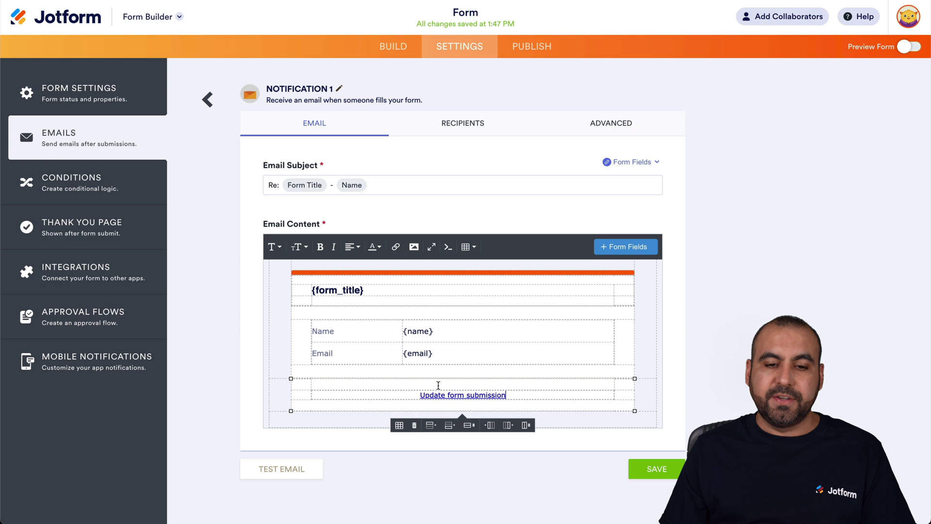
Step: Save Notification 1, recheck its link, and close the editor back to the emails list
click(645, 467)
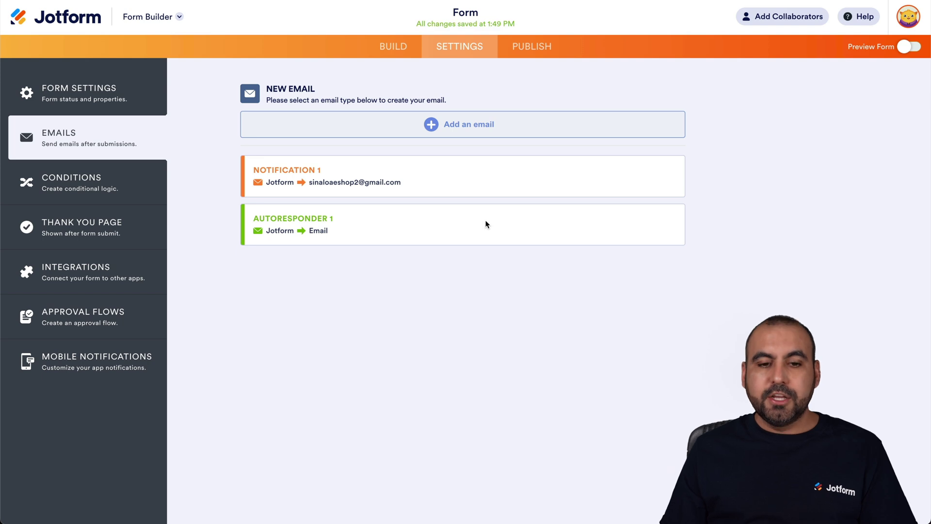
click(614, 183)
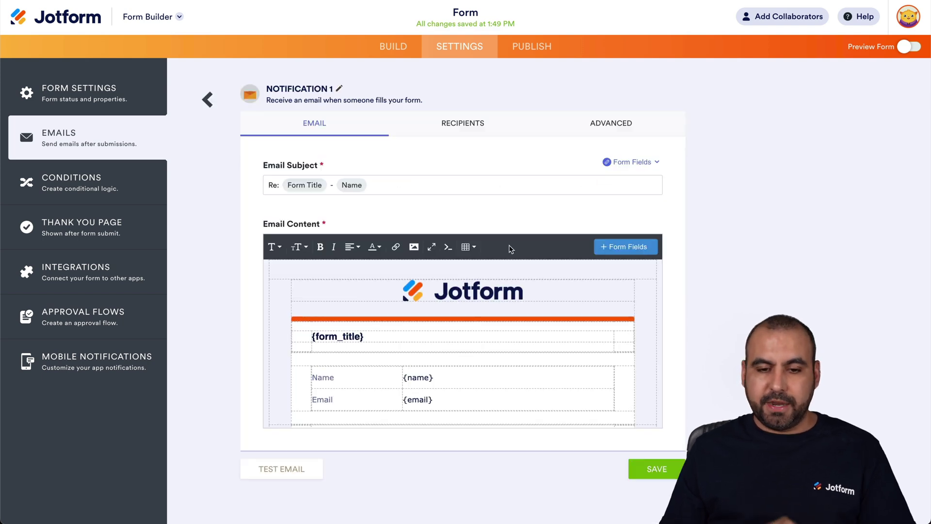
scroll(478, 358, down, 1)
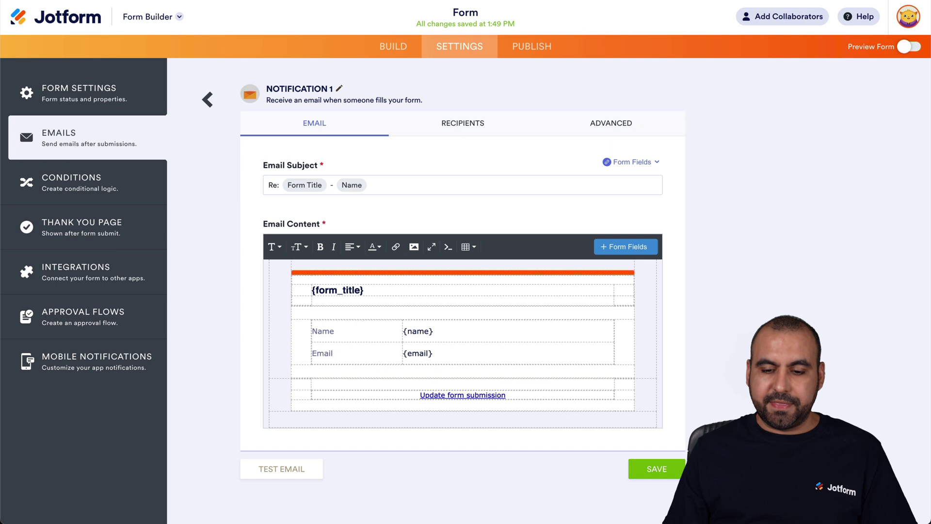
click(664, 469)
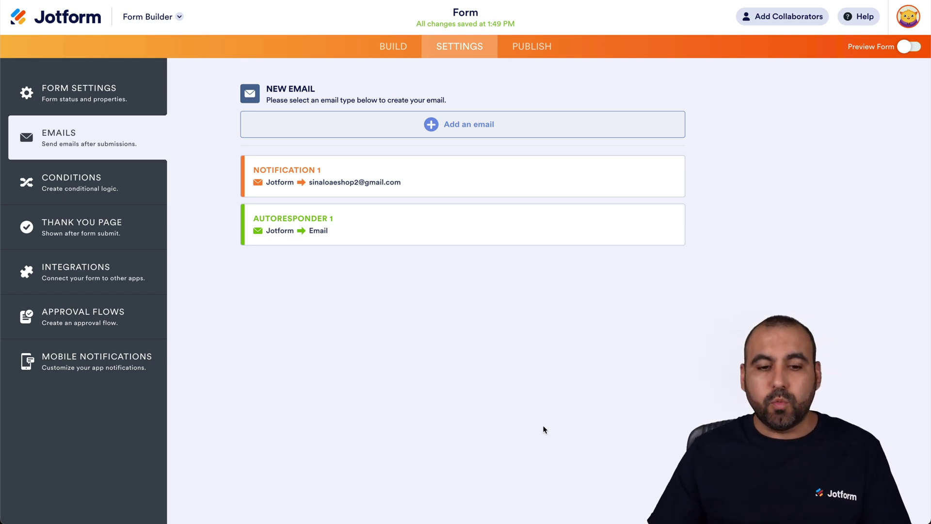
mouse_move(294, 218)
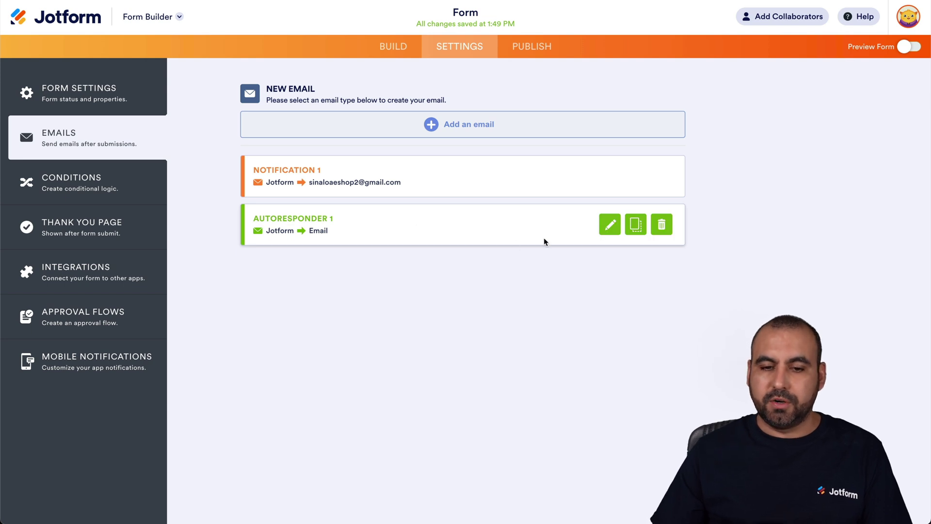
Step: Edit Autoresponder 1 and add a centered line below its fields table
click(609, 225)
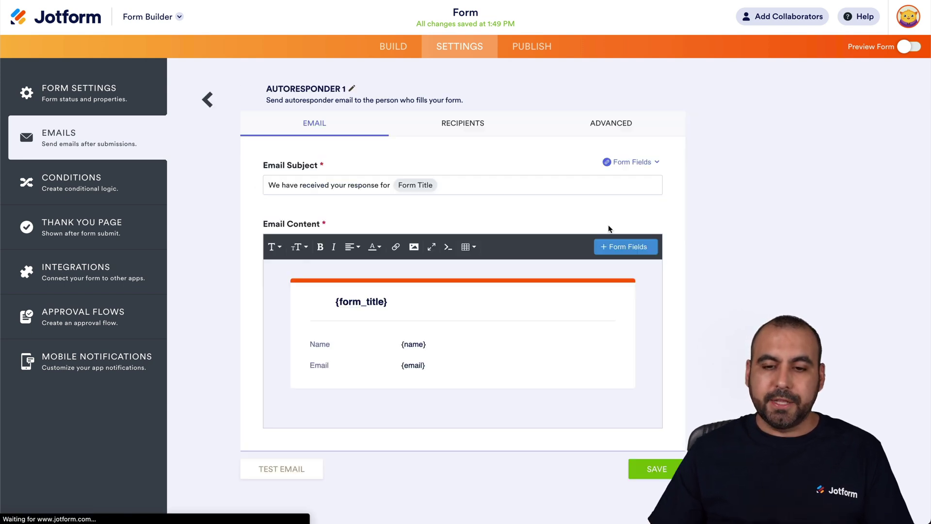
click(459, 391)
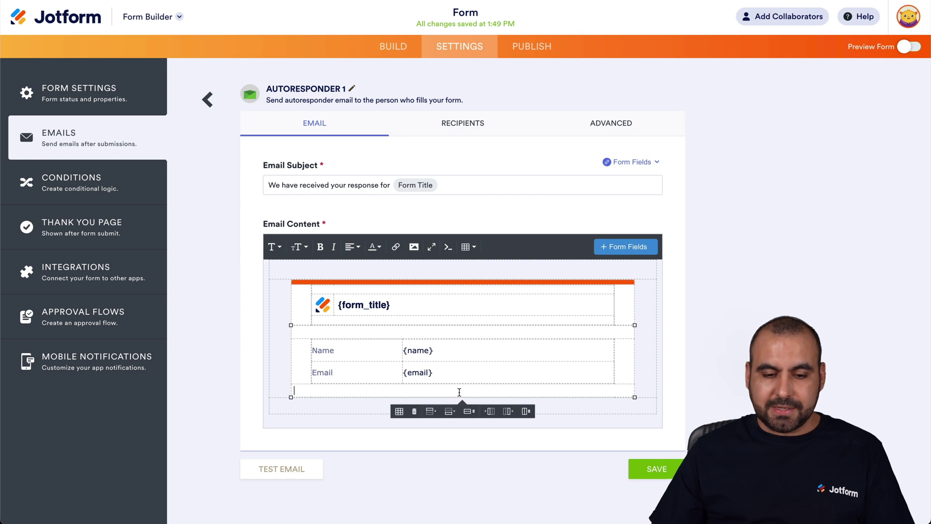
click(352, 246)
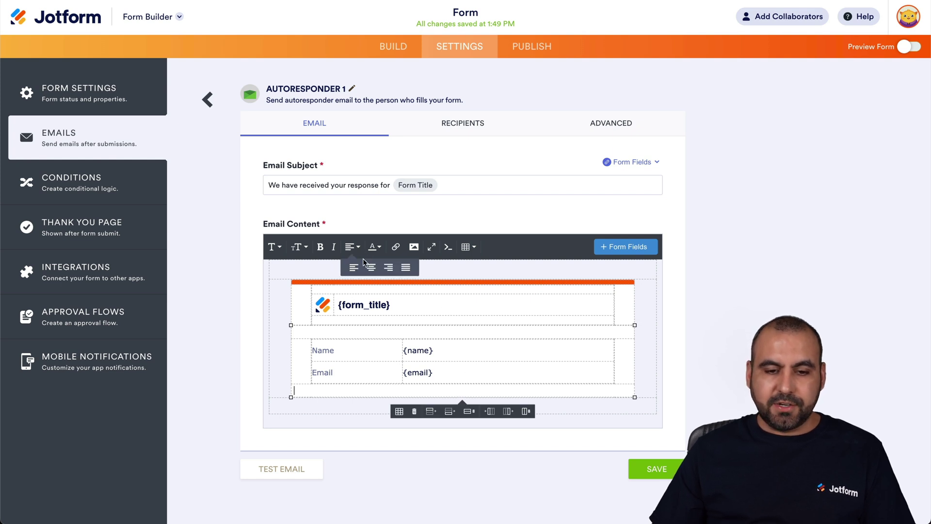
click(397, 248)
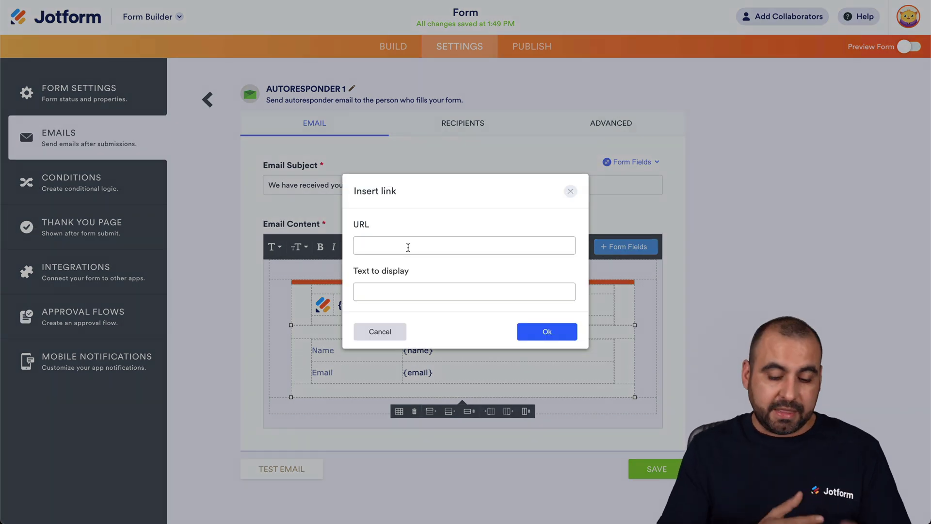
key(ctrl+v)
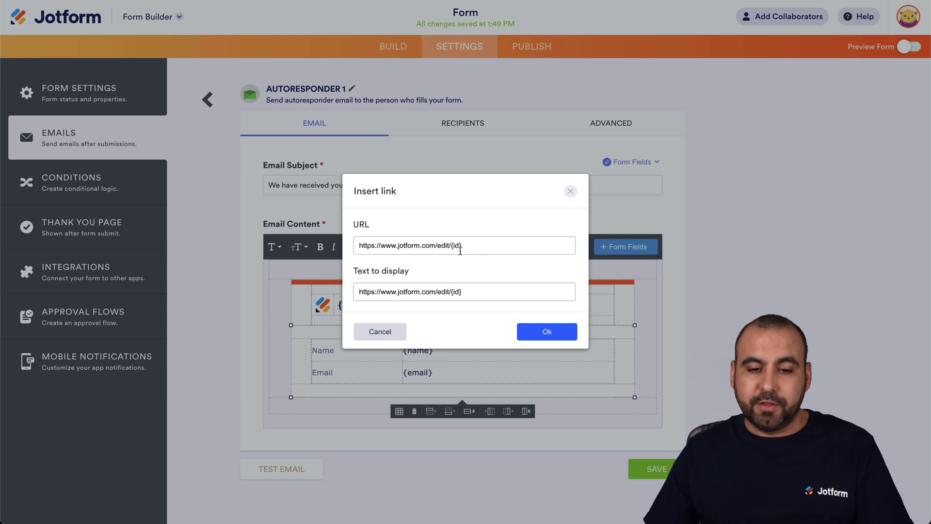
drag(481, 291, 357, 291)
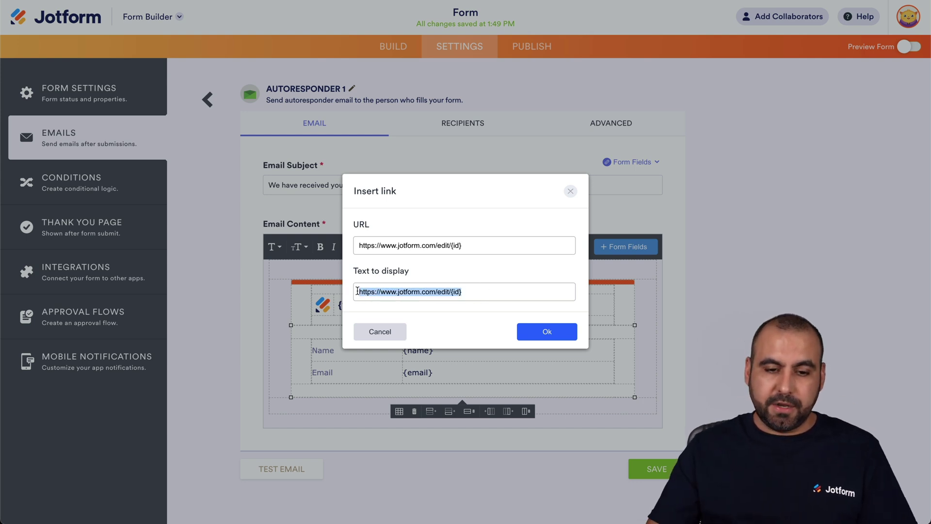
key(BackSpace)
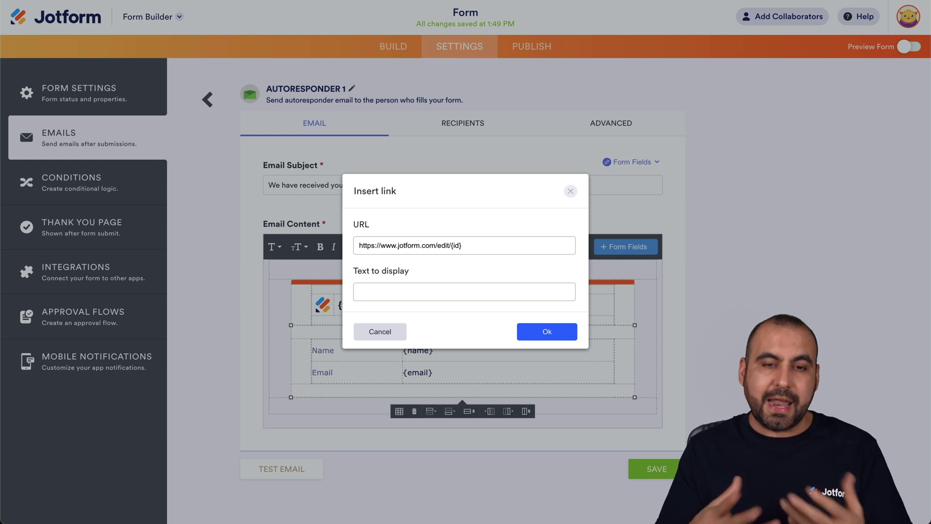
text(Up)
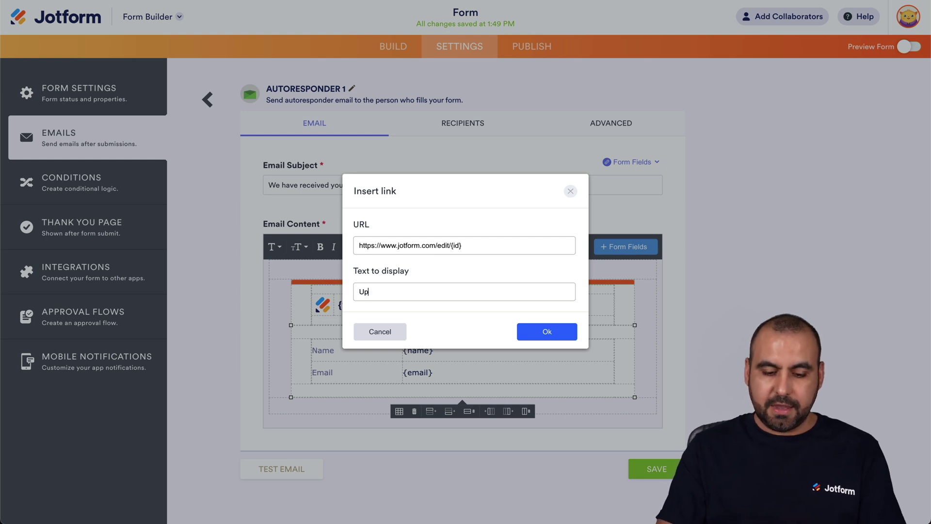
text(date form submitted)
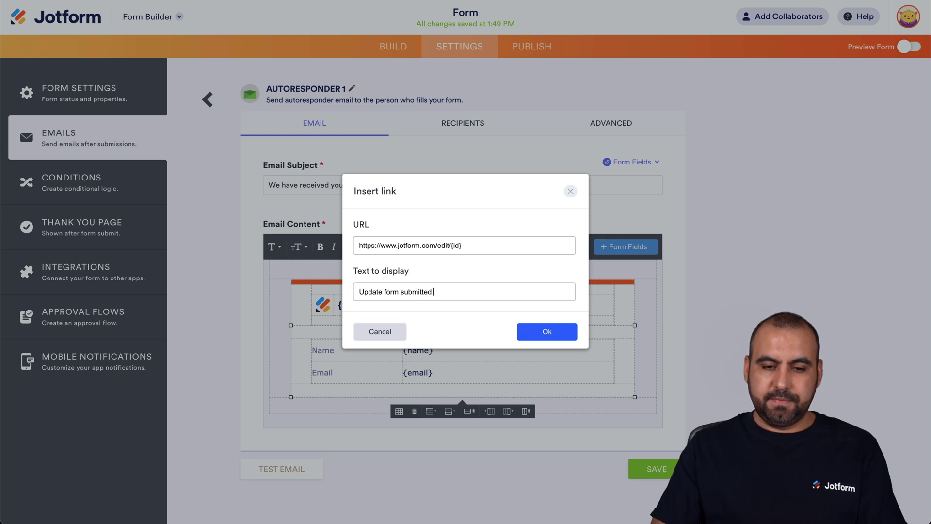
click(540, 335)
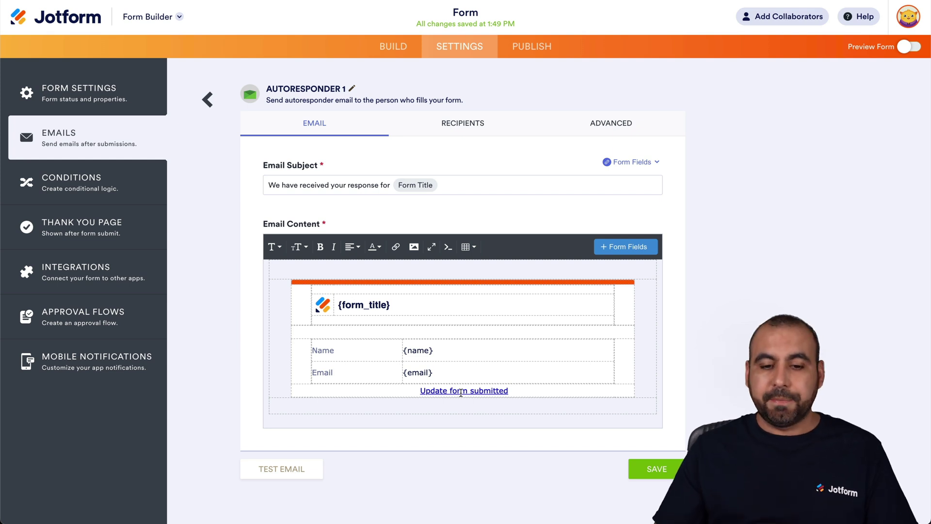
Step: Save the autoresponder, then submit the live form with a first name, last name and e-mail
click(651, 473)
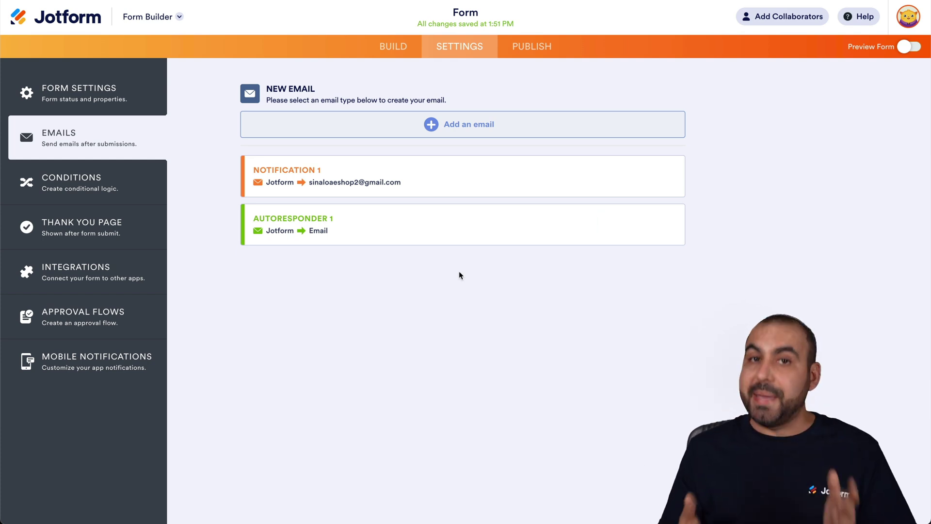
click(526, 54)
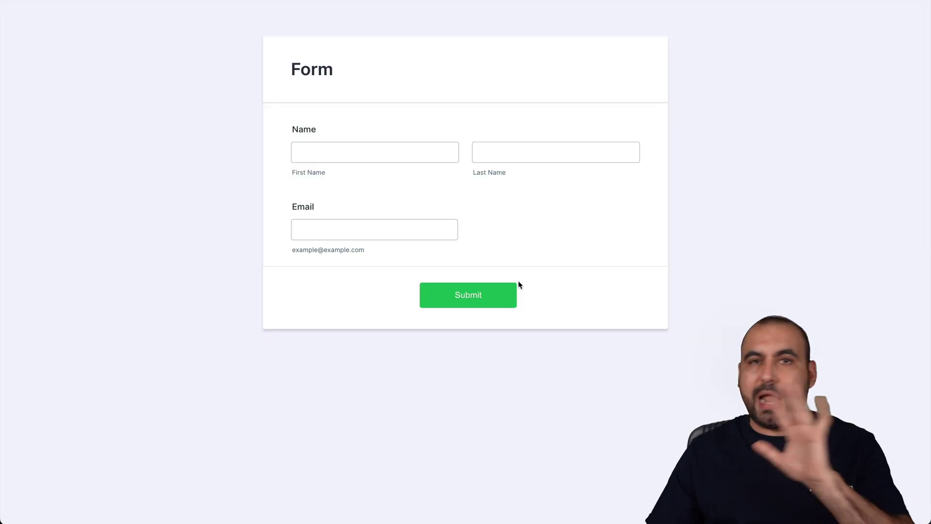
click(380, 150)
key(Tab)
click(302, 227)
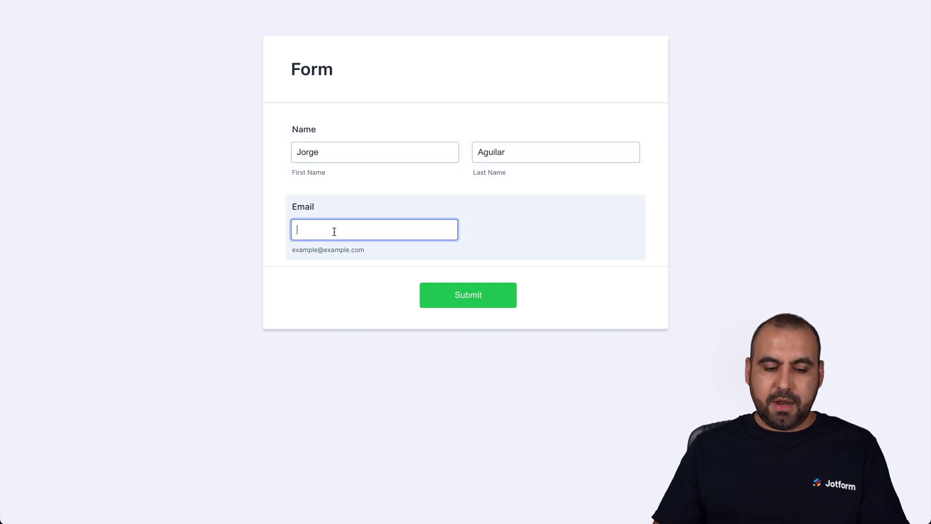
click(487, 308)
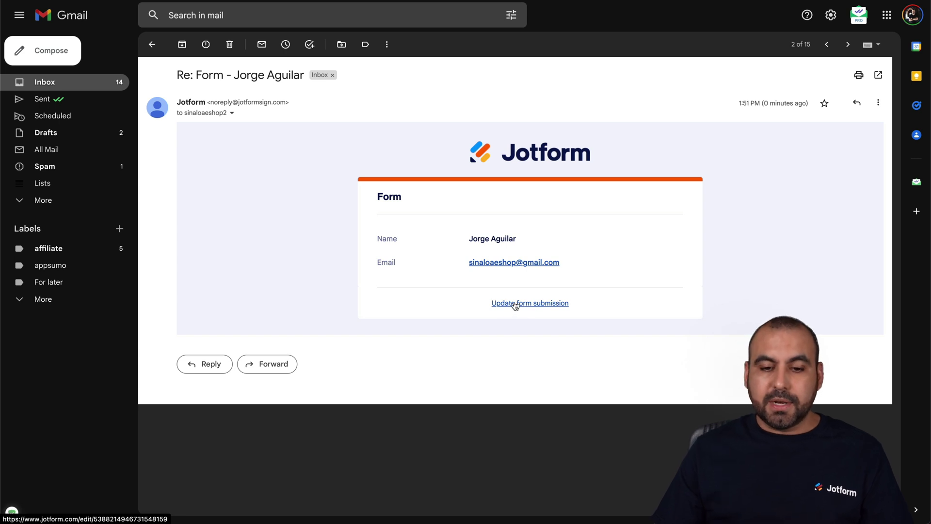
Step: Follow the confirmation email's 'Update form submission' link to the prefilled edit page
click(515, 304)
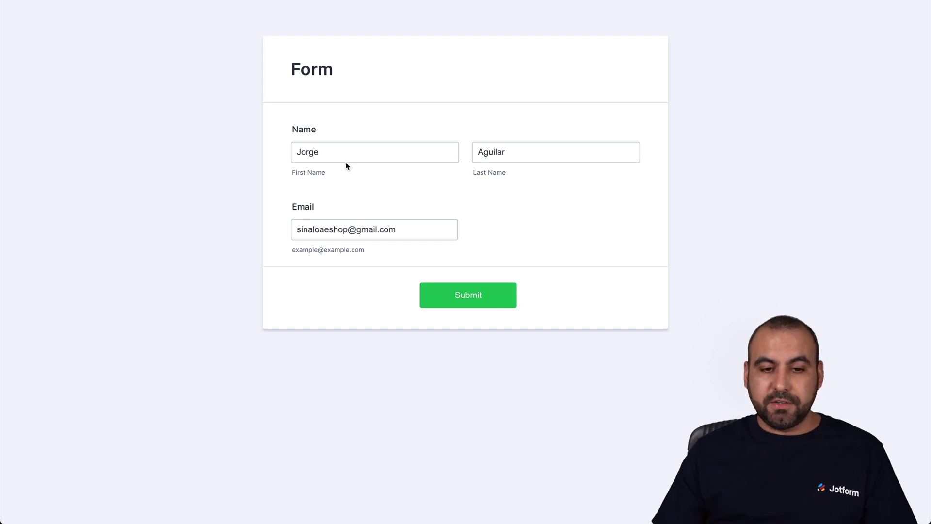
Step: Correct the submission's first name, resubmit it, and return to the Form Builder tab
double_click(332, 152)
text(Geor)
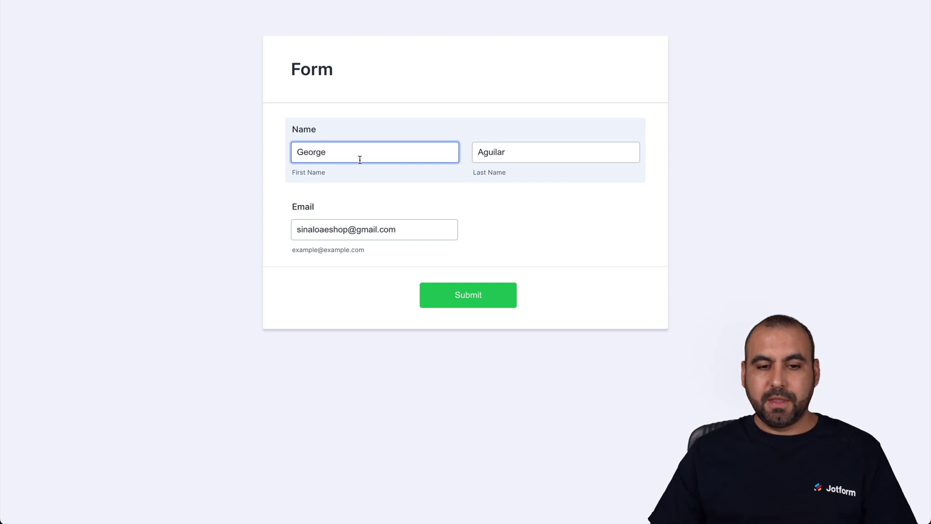
click(440, 296)
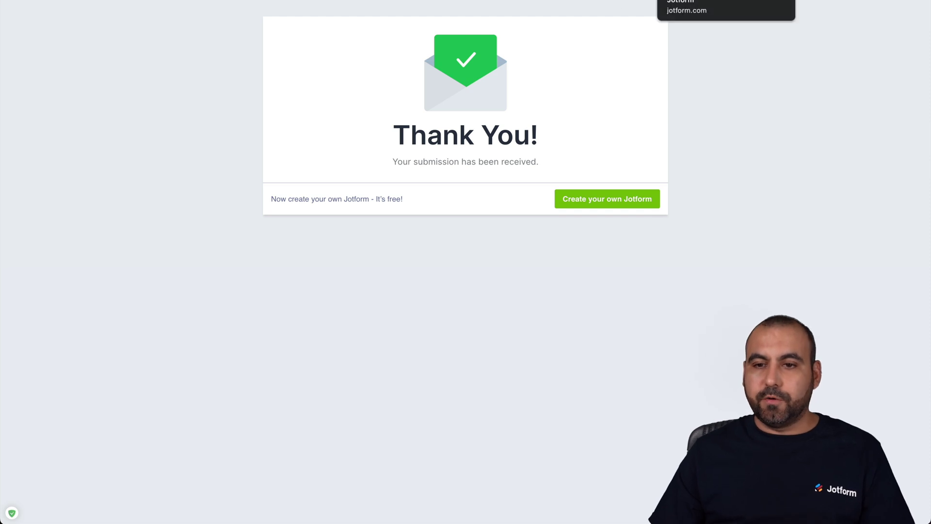
click(703, 0)
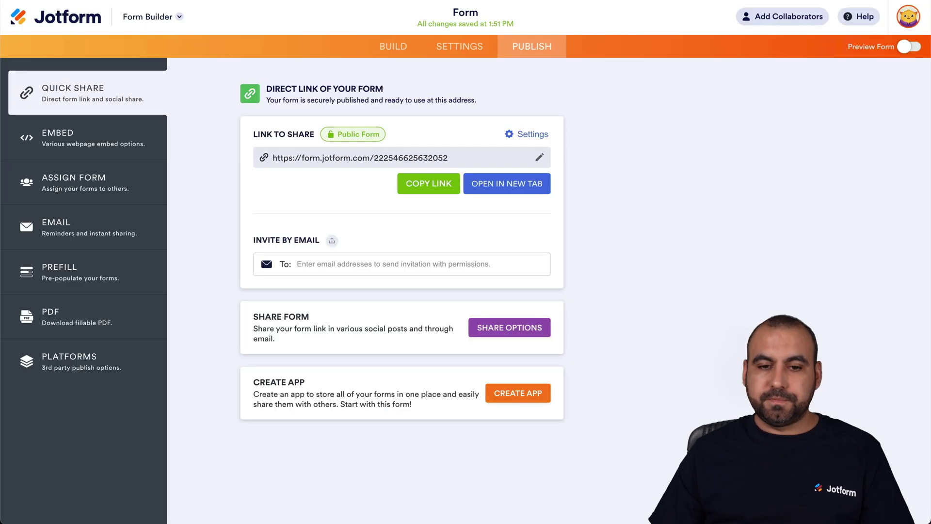
Step: From My Forms, open the Form's submissions table via More > Submissions
click(83, 20)
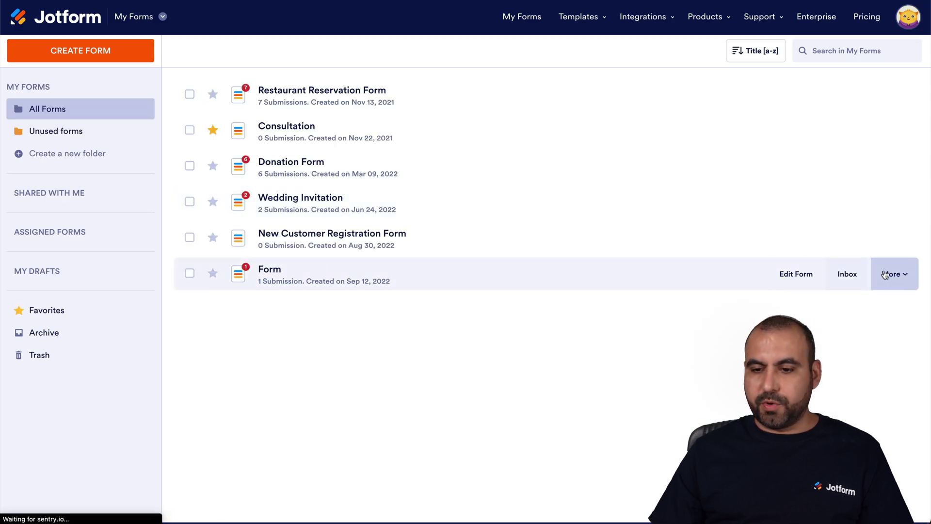
click(887, 274)
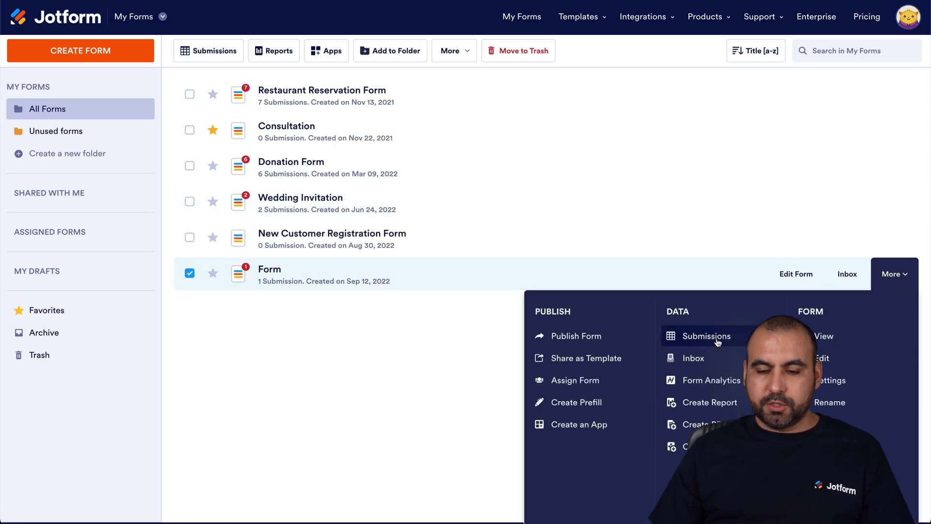
click(718, 342)
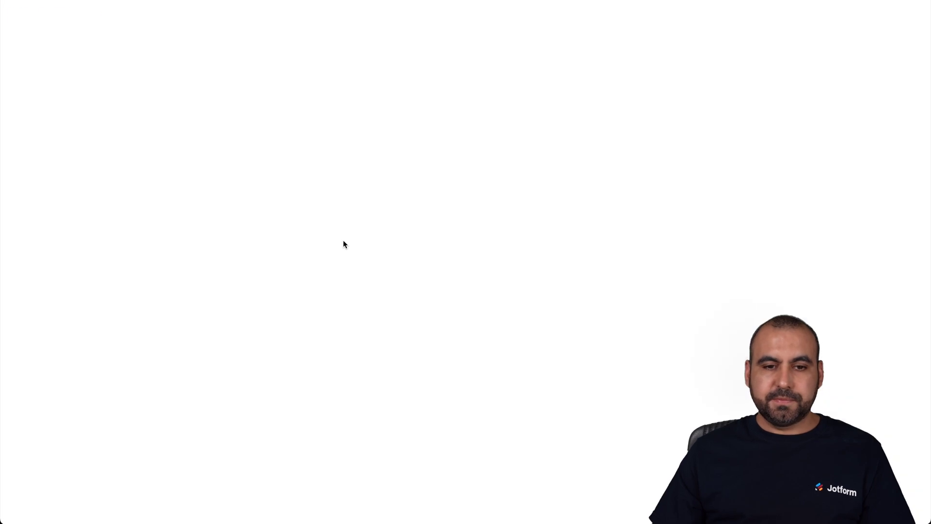